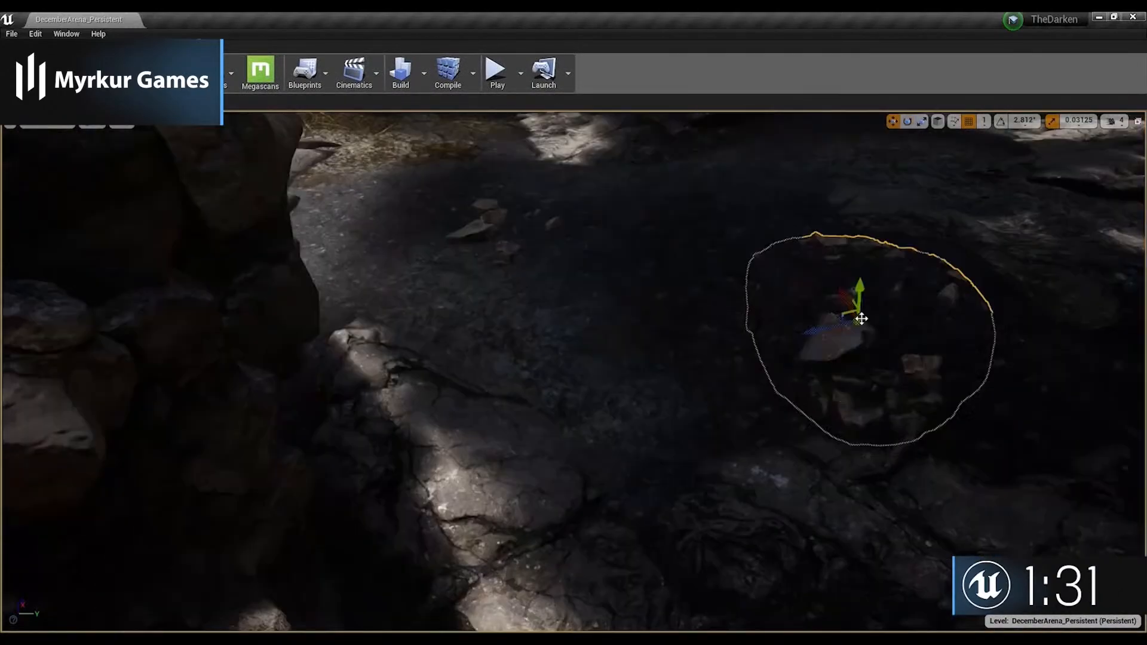
# Duplicate the selected rock cluster and move the copy across the dark ground toward the cracked rock ledge
pyautogui.moveTo(860, 318); pyautogui.dragTo(632, 358)
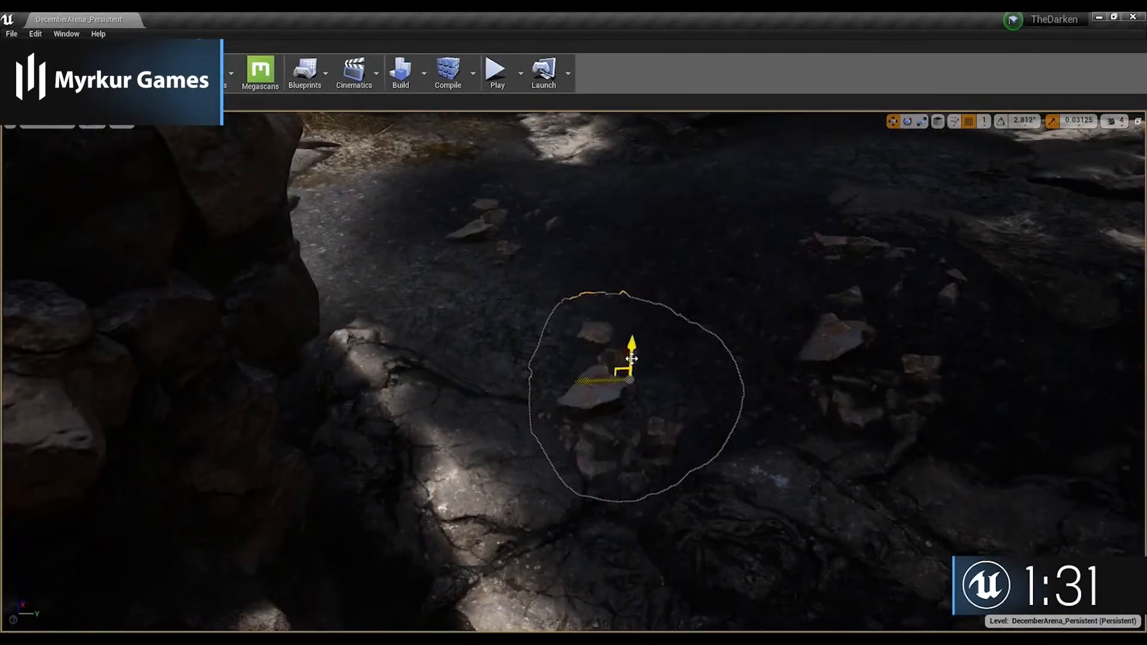
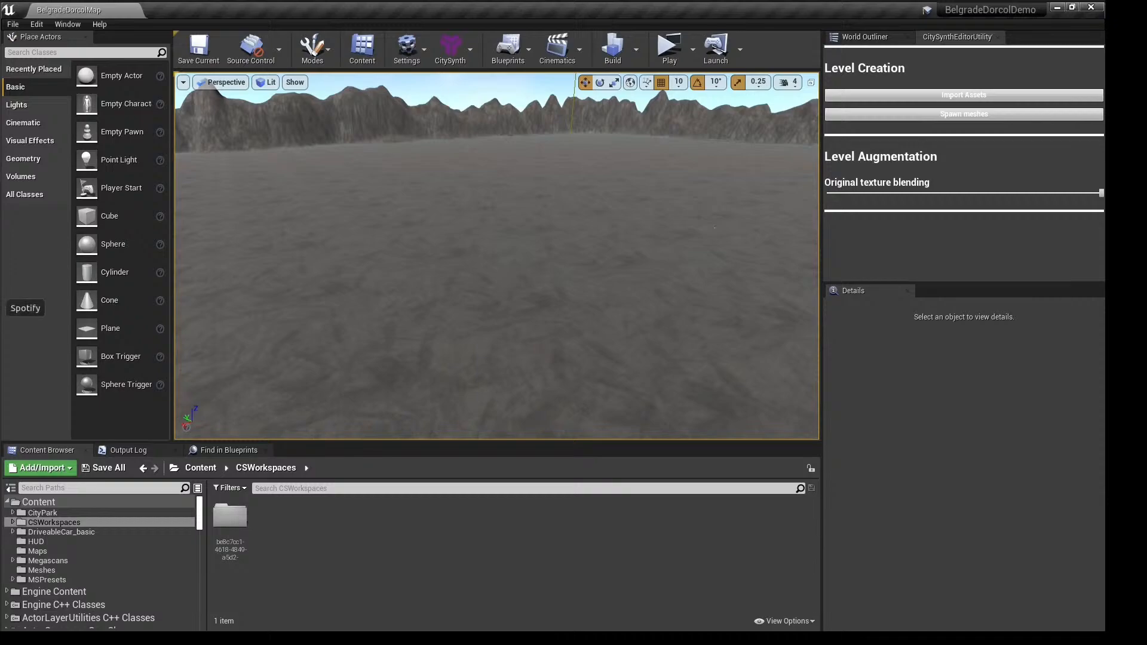
# Open mesh_897 from the CSWorkspaces workspace's Assets folder, inspect its street geometry up close, and return to the level
pyautogui.doubleClick(232, 521)
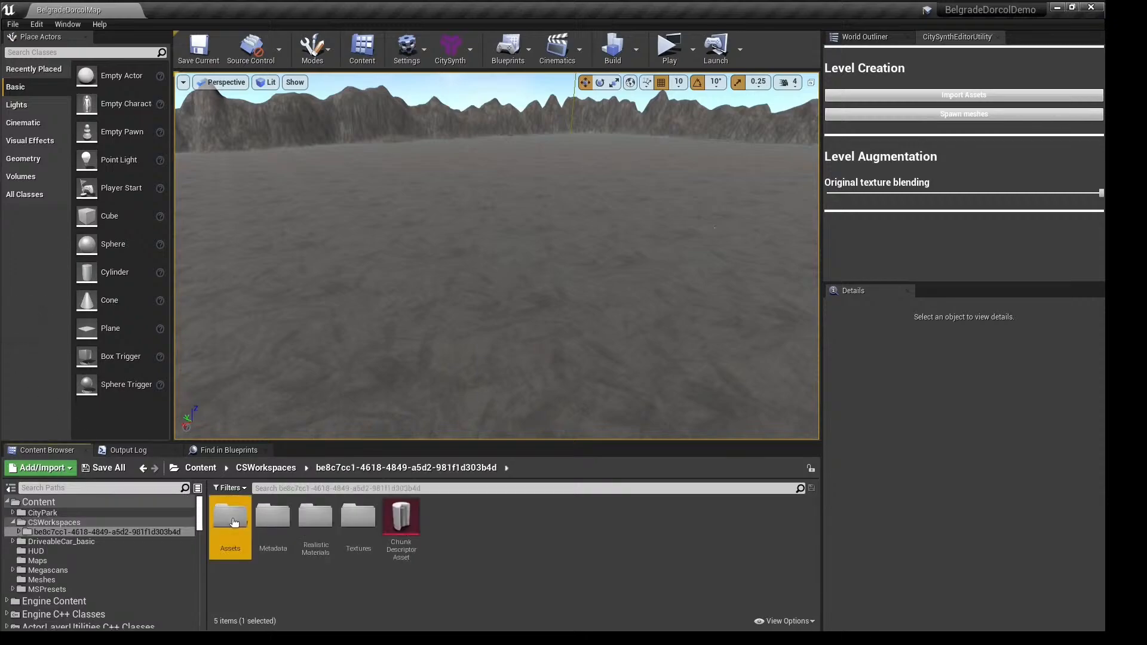
pyautogui.doubleClick(234, 522)
pyautogui.click(233, 522)
pyautogui.doubleClick(232, 519)
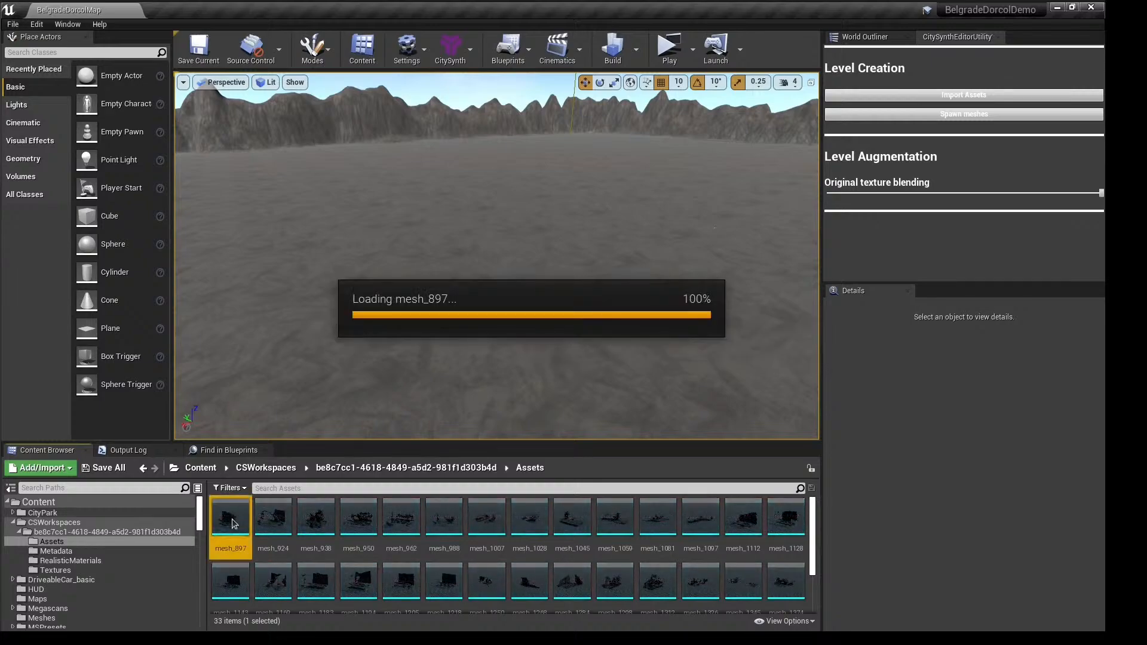
pyautogui.press('w')
pyautogui.moveTo(413, 351); pyautogui.dragTo(24, 377, button='right')
pyautogui.press('w')
pyautogui.press('w')
pyautogui.moveTo(369, 329); pyautogui.dragTo(369, 329, button='right')
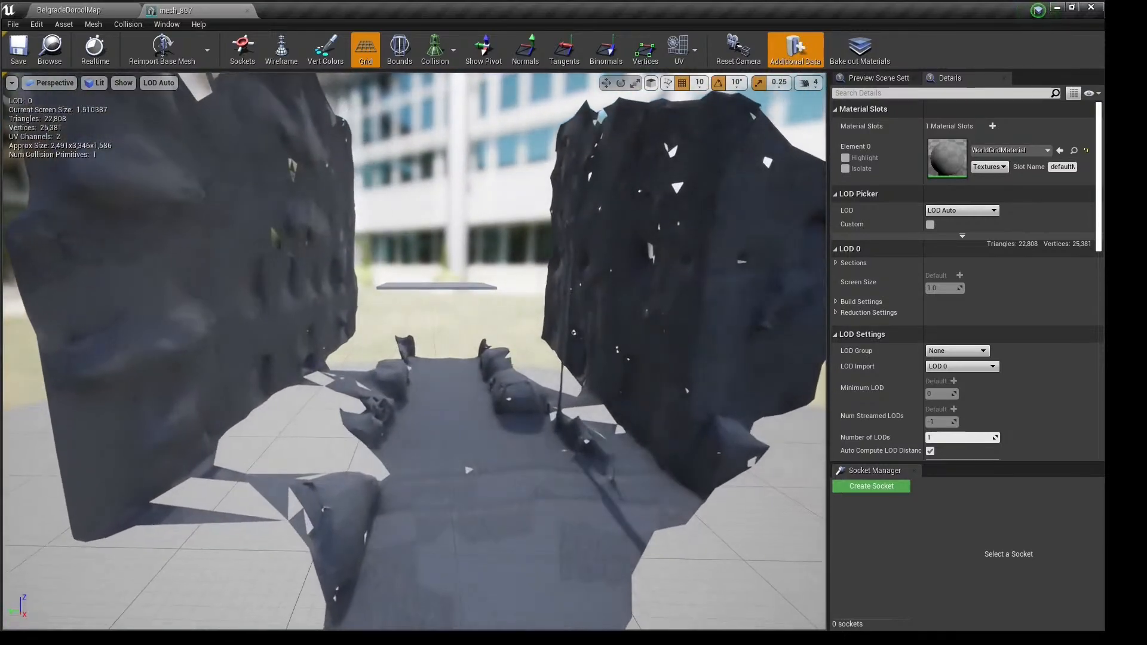
pyautogui.click(93, 12)
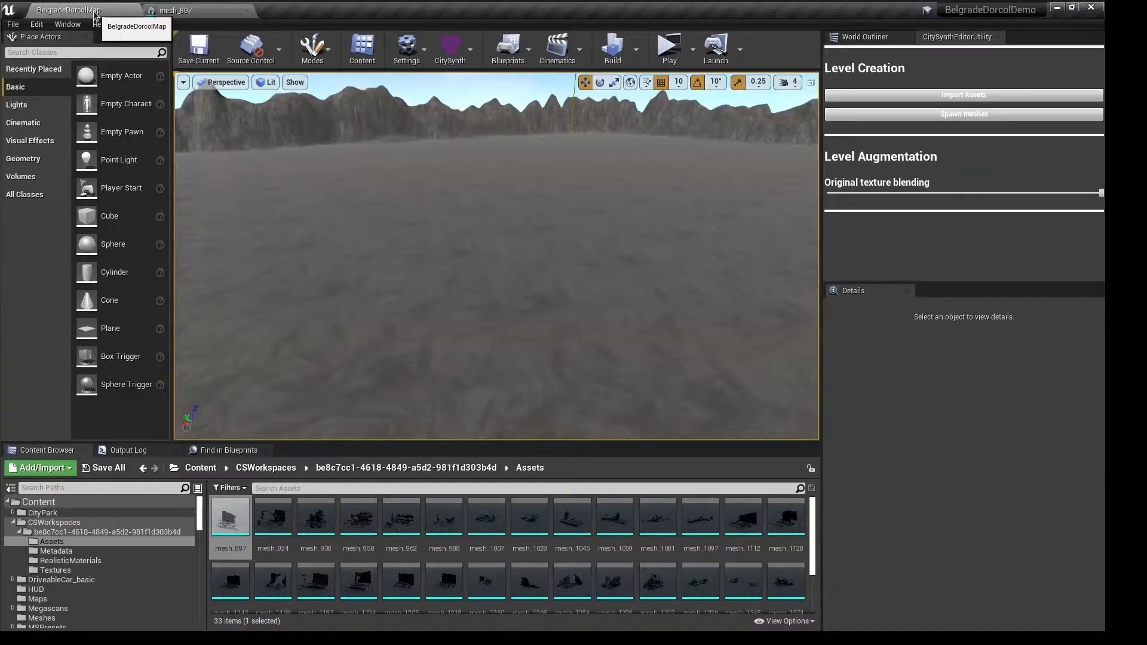
# View the mesh_1007_0 and mesh_1007_1 textures in the workspace's Textures folder, closing each one after viewing
pyautogui.click(55, 570)
pyautogui.doubleClick(226, 521)
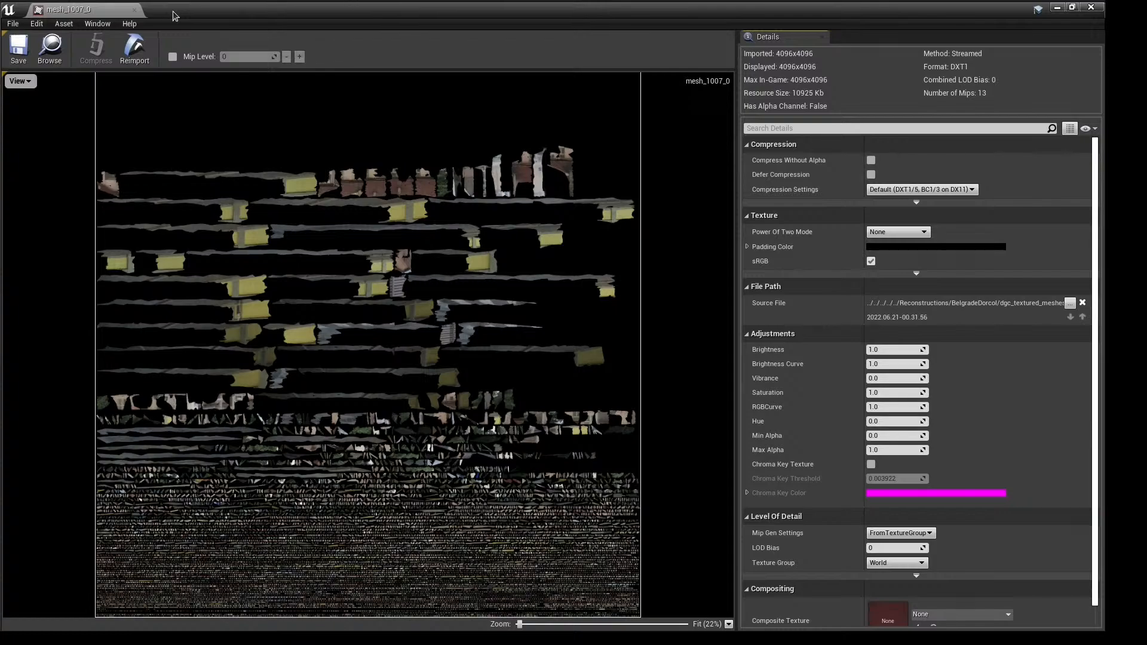
pyautogui.click(135, 10)
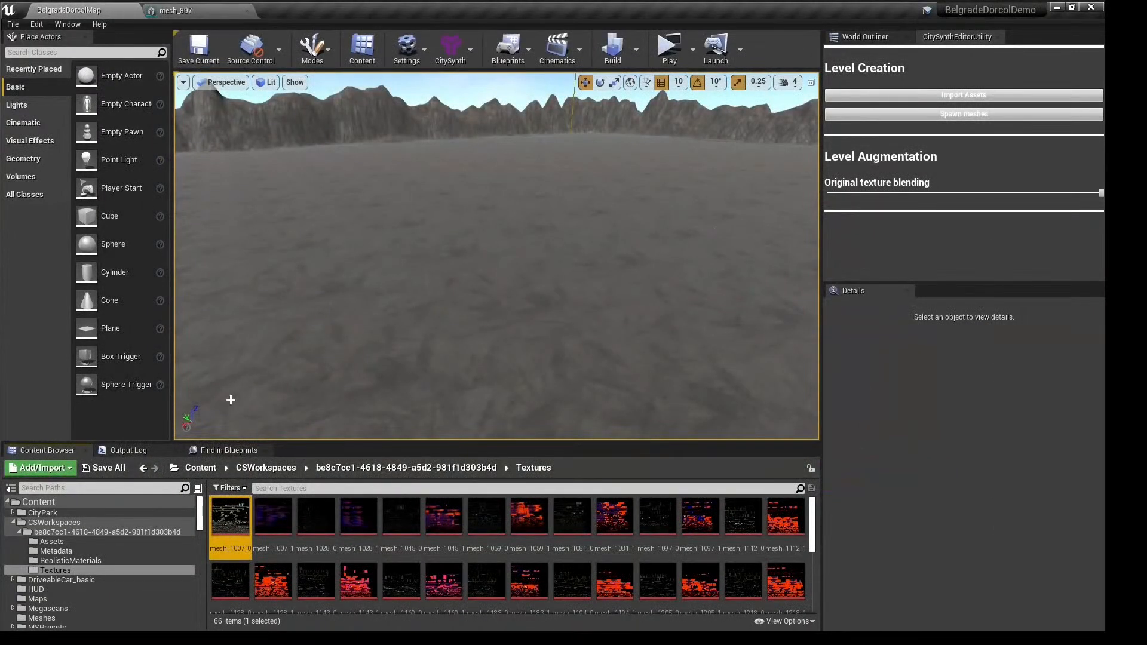
pyautogui.doubleClick(273, 516)
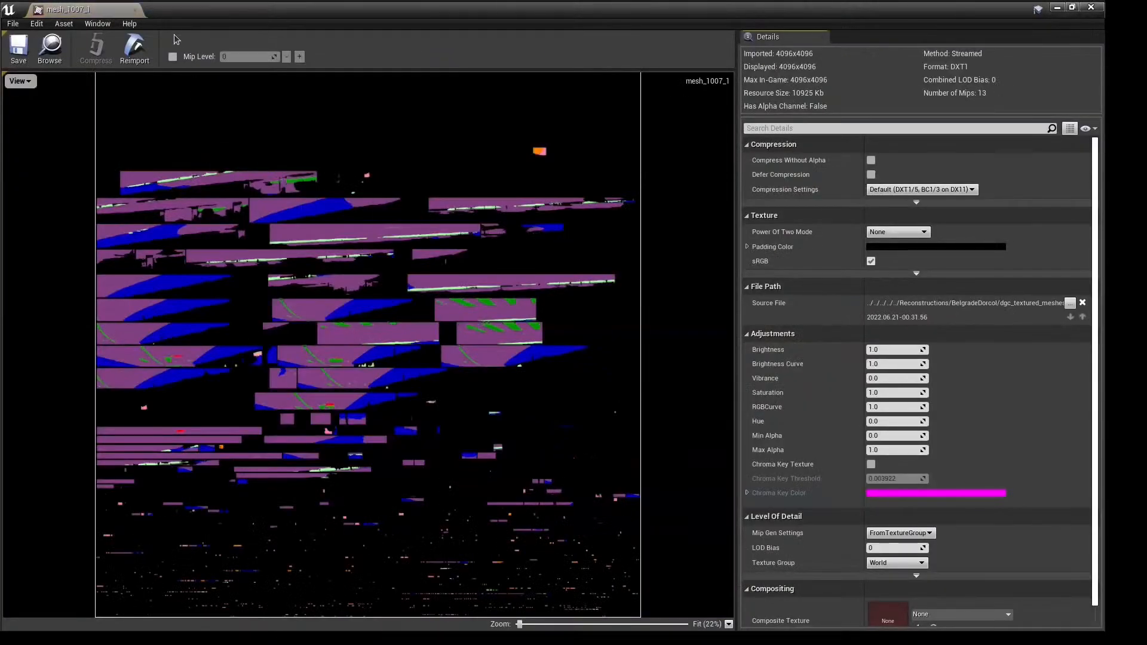
pyautogui.click(134, 11)
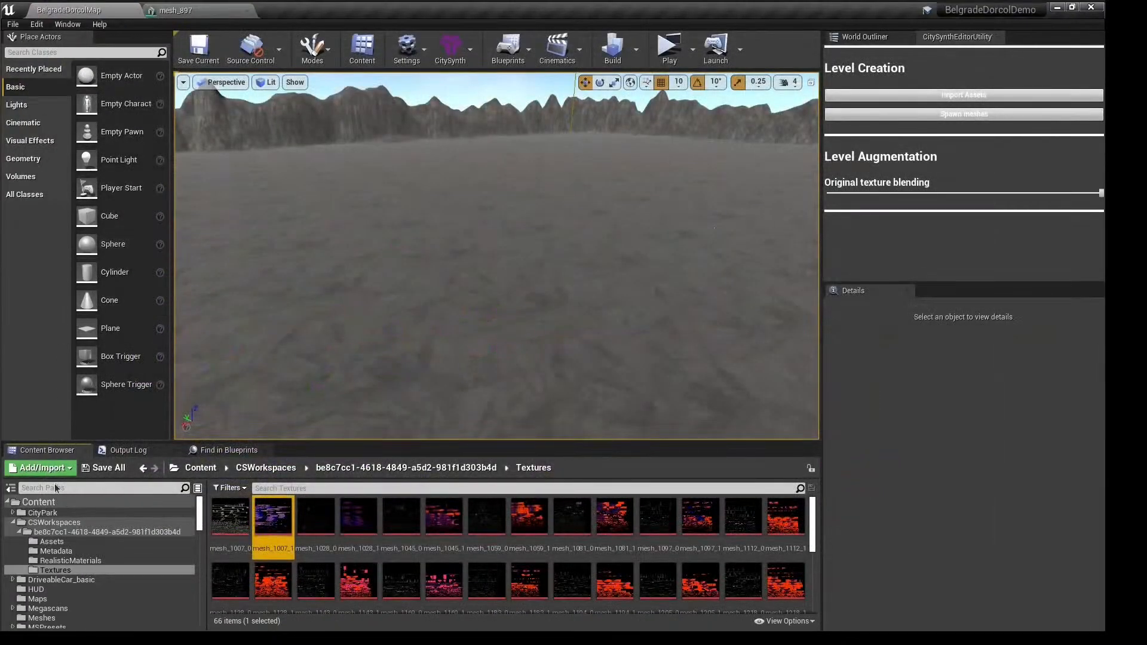
# Return to the workspace's root folder and spawn its meshes into the level with the CitySynth utility
pyautogui.click(75, 533)
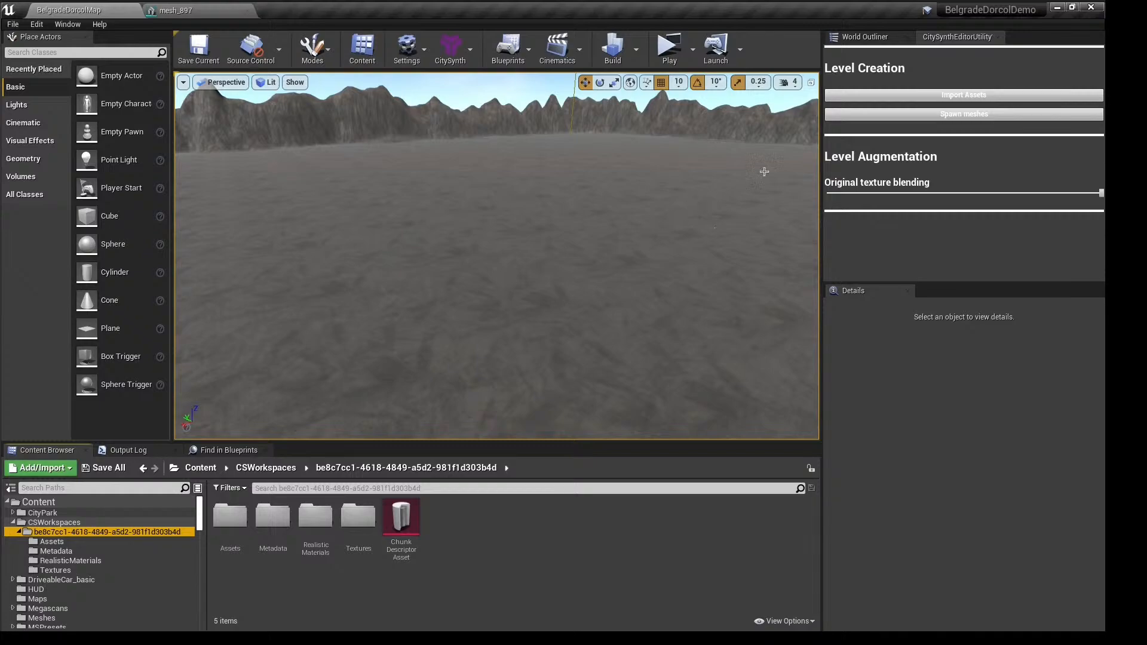
pyautogui.click(878, 118)
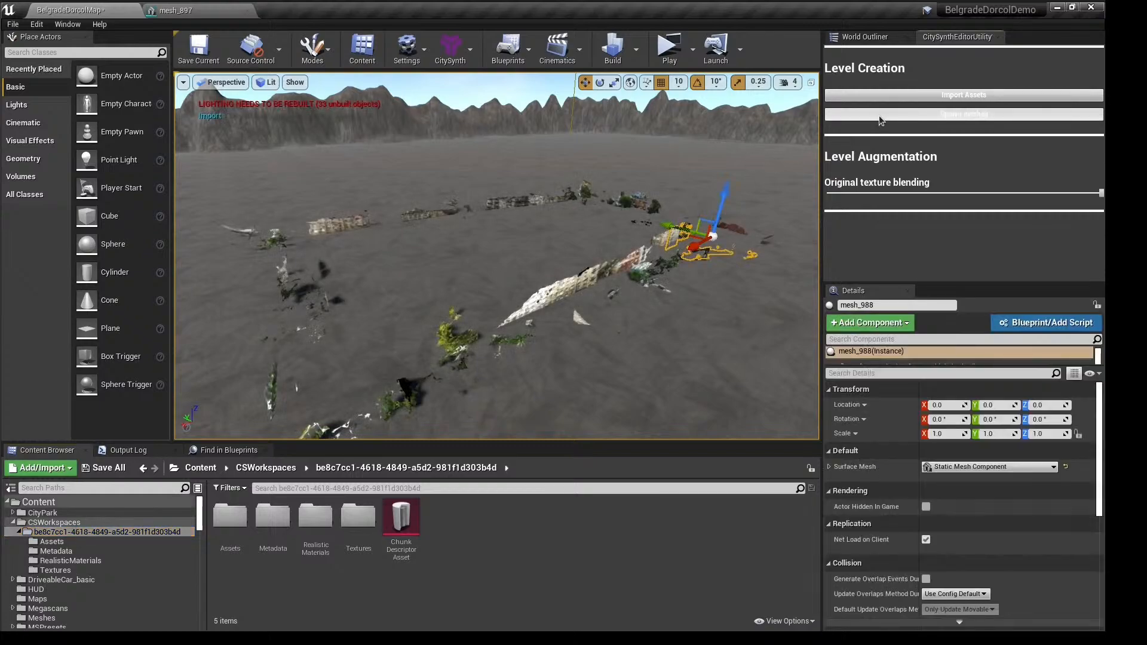
# Select all spawned mesh actors from mesh_897 to mesh_1444 and raise them together to Z 570 above the landscape
pyautogui.click(866, 37)
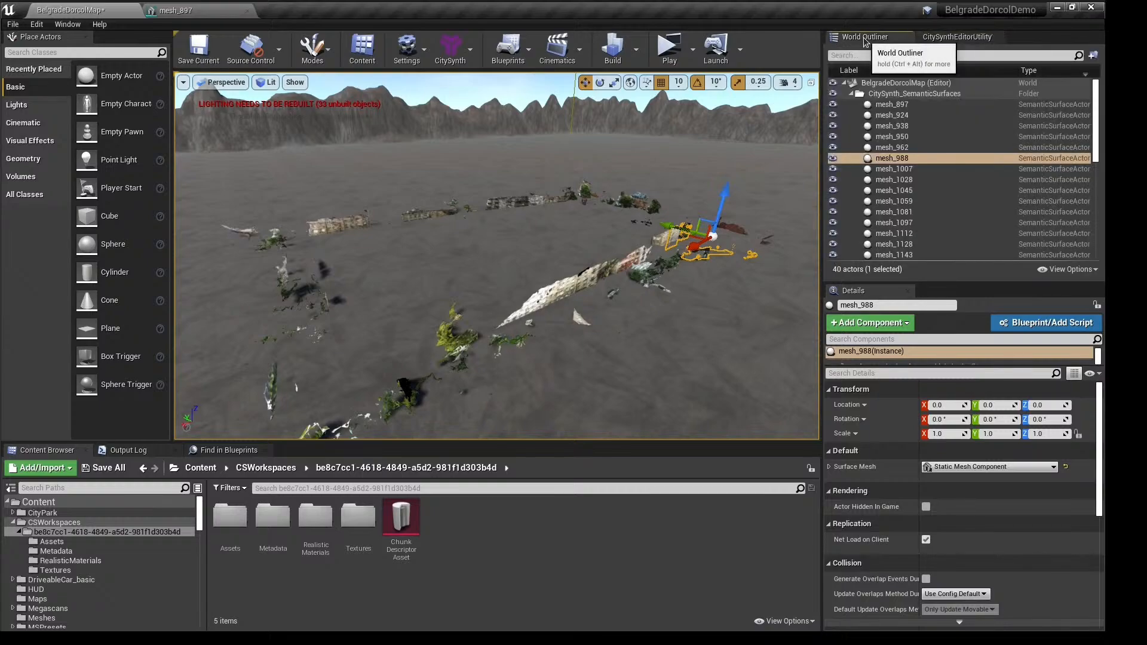
pyautogui.click(890, 105)
pyautogui.scroll(-5, 918, 226)
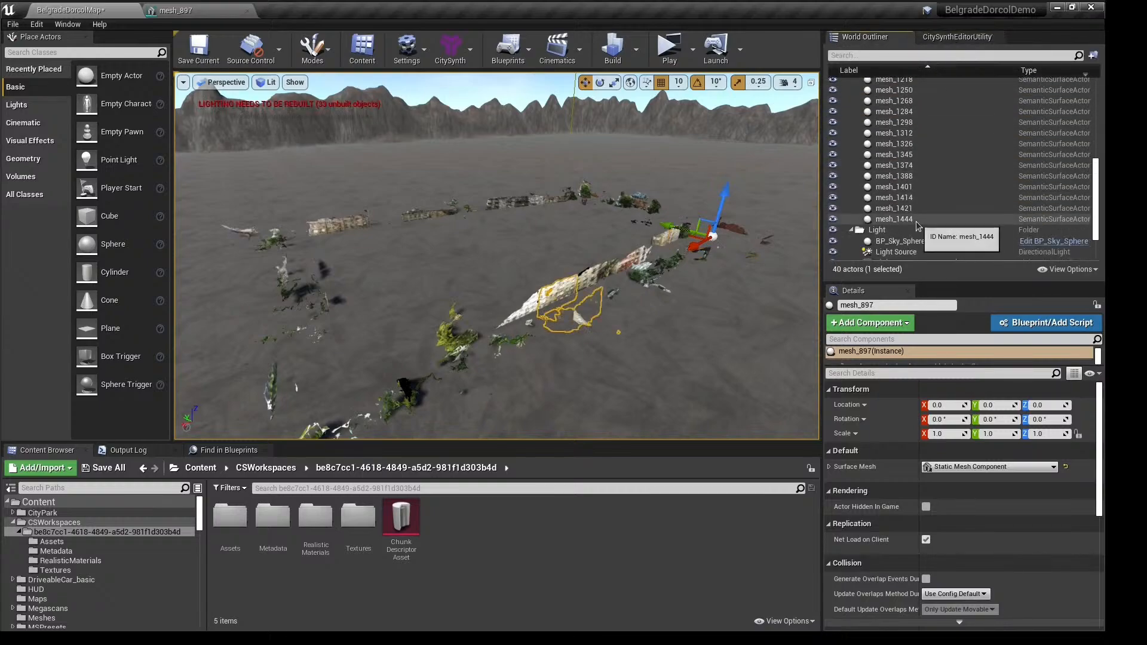
pyautogui.keyDown('shift'); pyautogui.click(918, 220); pyautogui.keyUp('shift')
pyautogui.moveTo(720, 210); pyautogui.dragTo(733, 195)
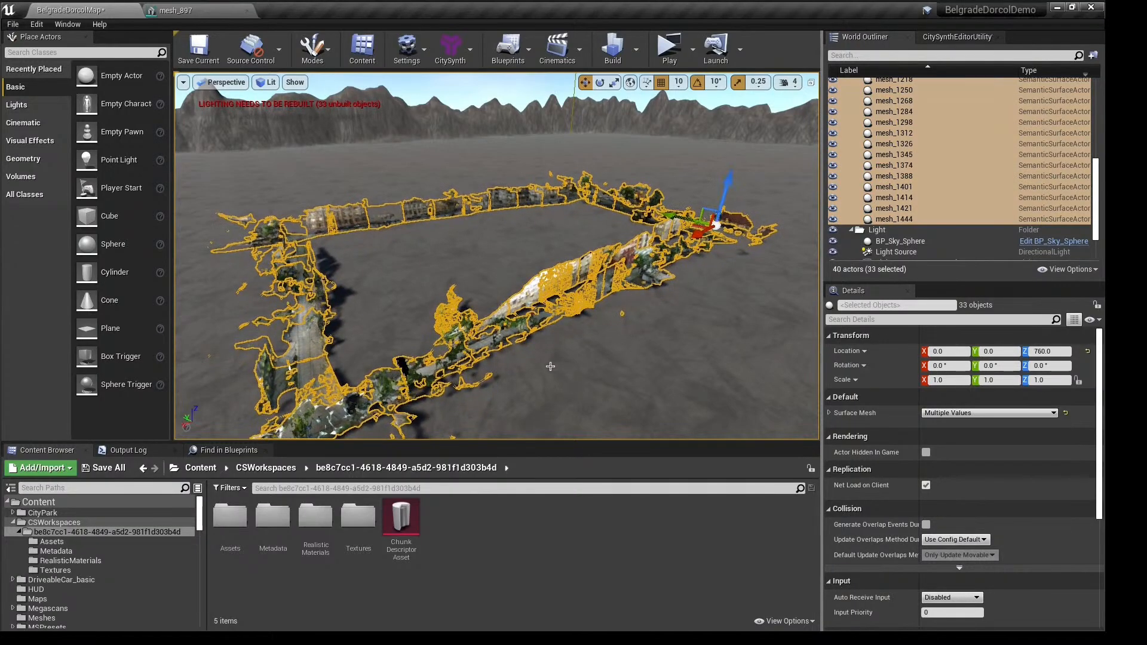
pyautogui.moveTo(558, 360)
pyautogui.mouseDown(button='right')
pyautogui.moveTo(557, 411)
pyautogui.moveTo(557, 356)
pyautogui.mouseUp(button='right')
pyautogui.press('w')
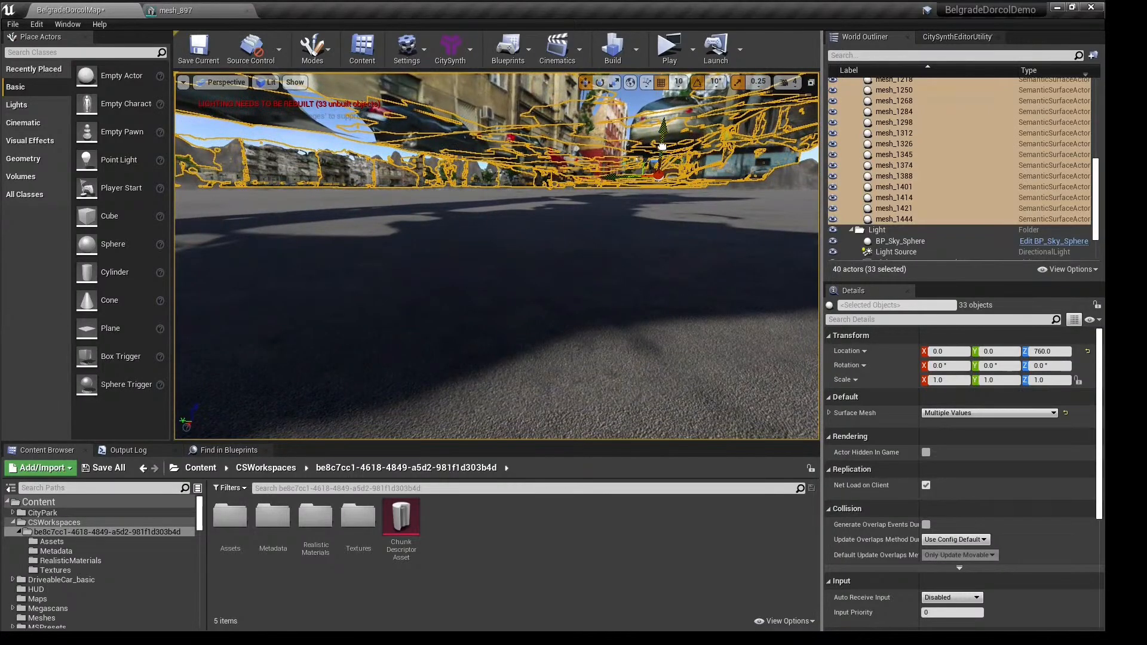
pyautogui.moveTo(662, 146); pyautogui.dragTo(664, 151)
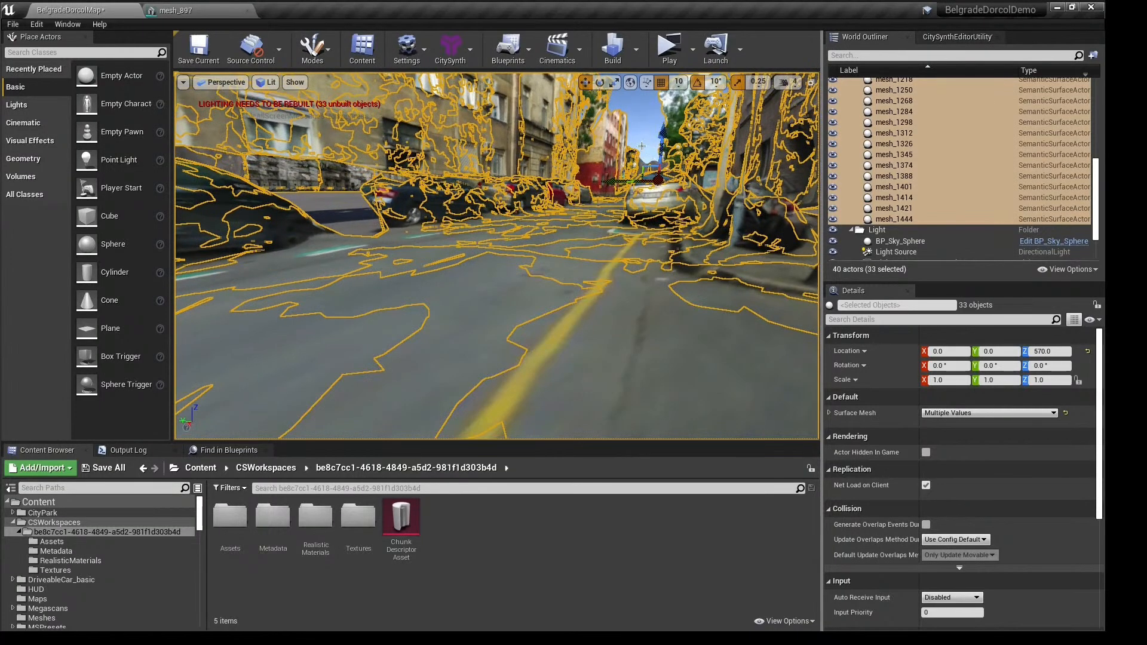
pyautogui.click(627, 165)
pyautogui.moveTo(628, 166); pyautogui.dragTo(542, 262, button='right')
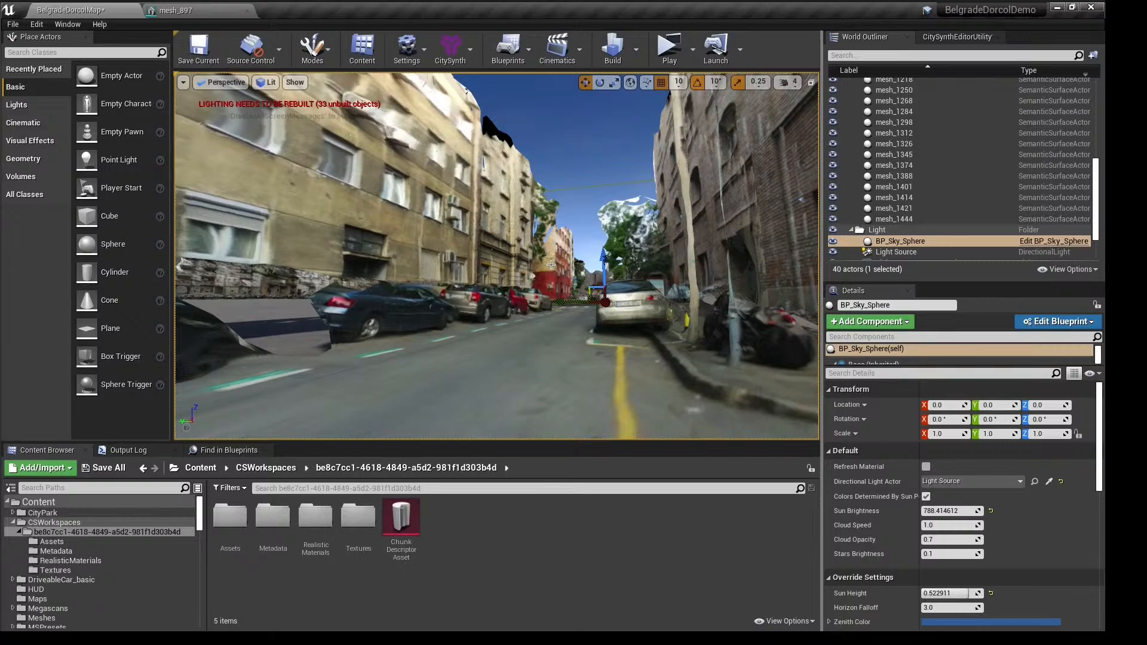
# Check the street meshes in the Player Collision view mode and restore the Lit view
pyautogui.click(264, 84)
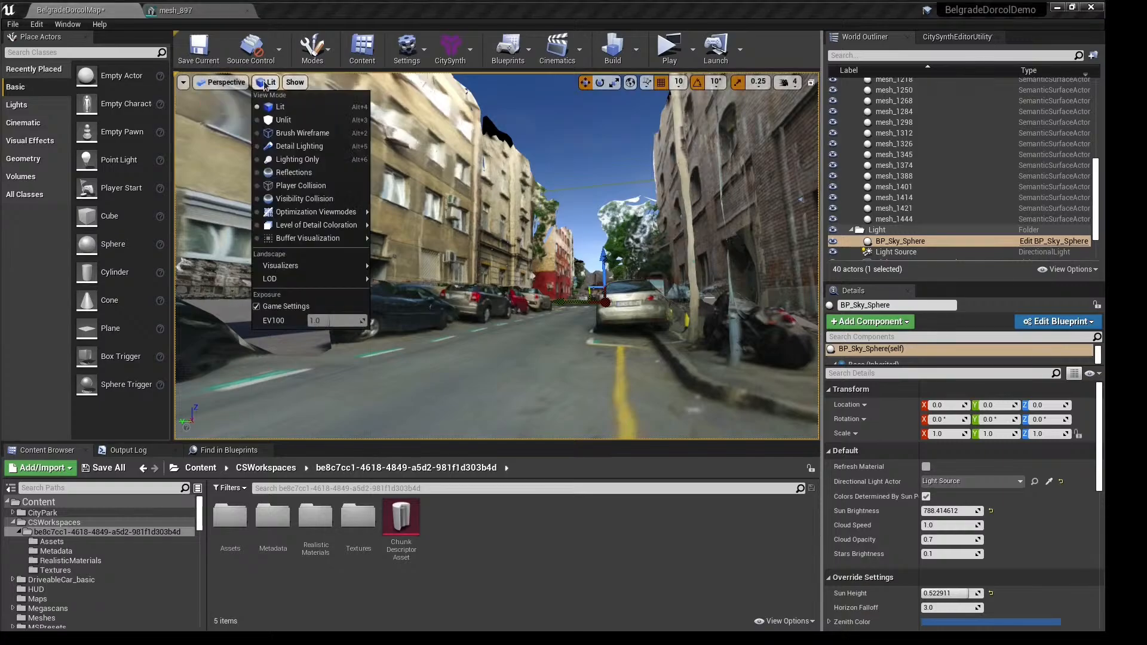
pyautogui.click(287, 185)
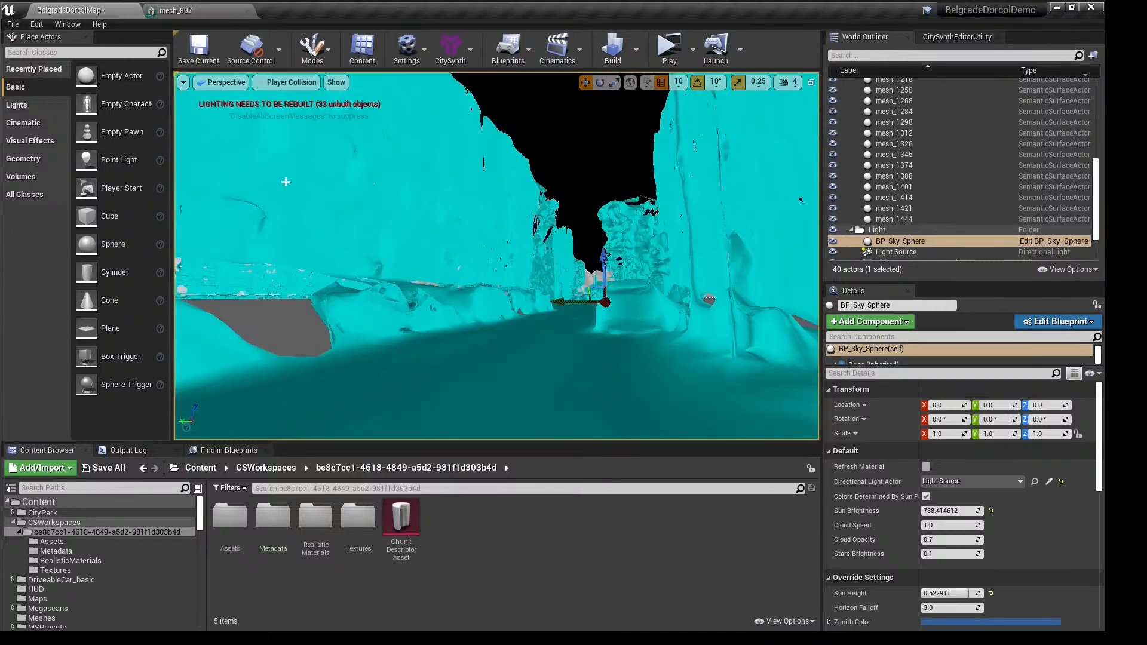
pyautogui.click(288, 84)
pyautogui.click(278, 112)
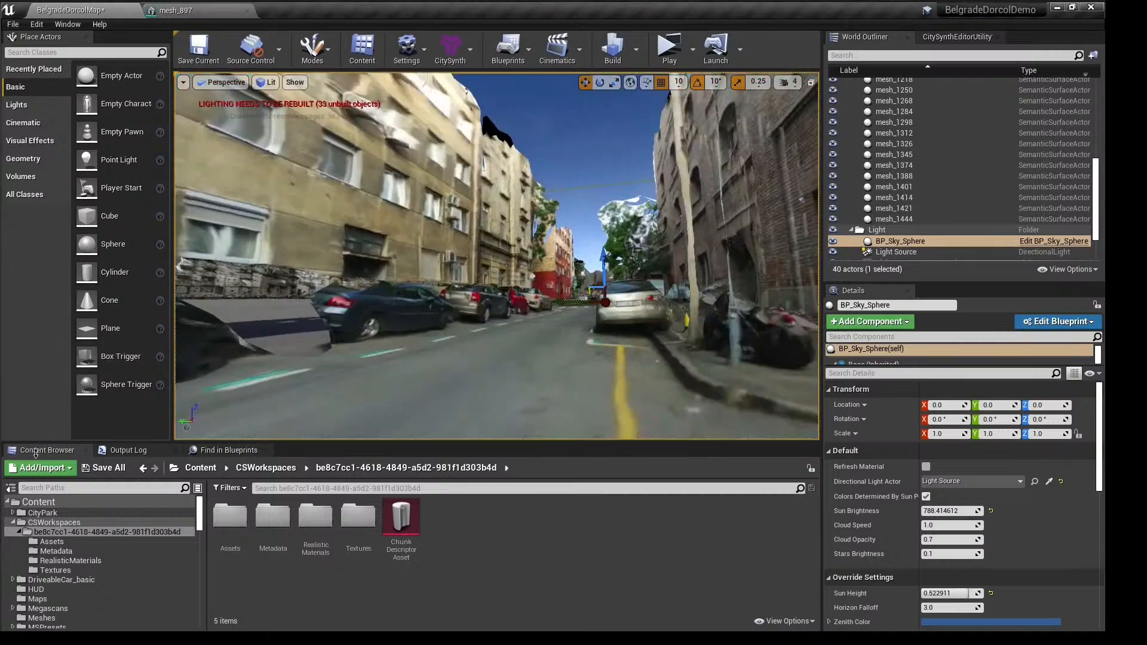
# Place Hatchback_BP_Child from DriveableCar_basic's vehicle blueprints on the street at about X 14180, Y 130, Z 120, rotated 180° about Z
pyautogui.click(14, 523)
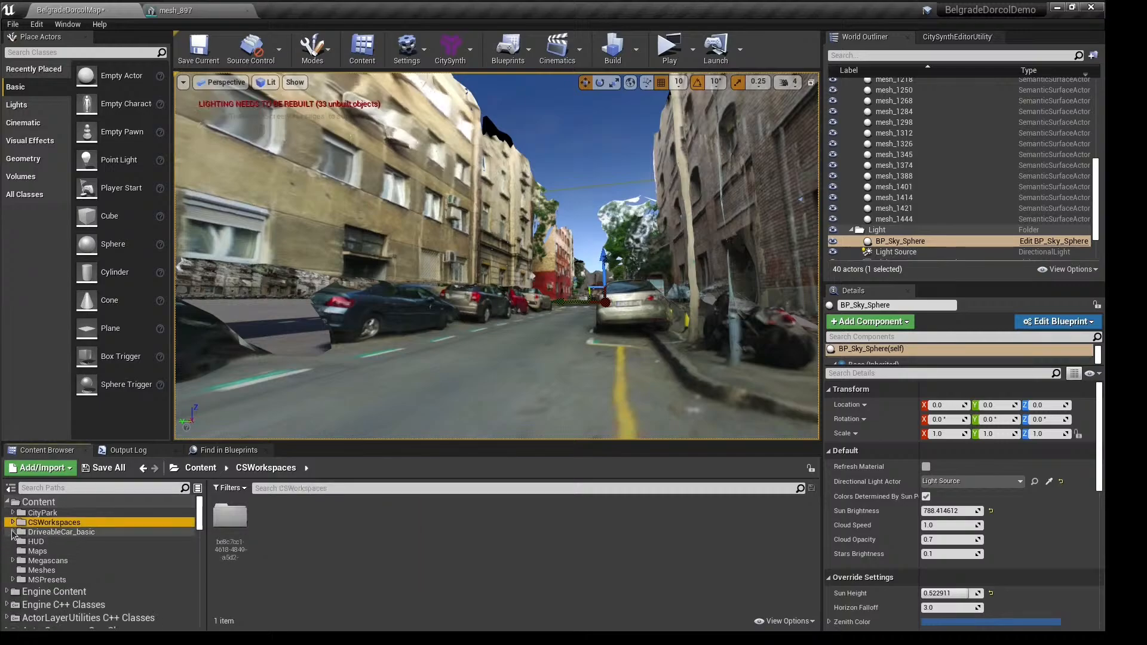
pyautogui.click(13, 532)
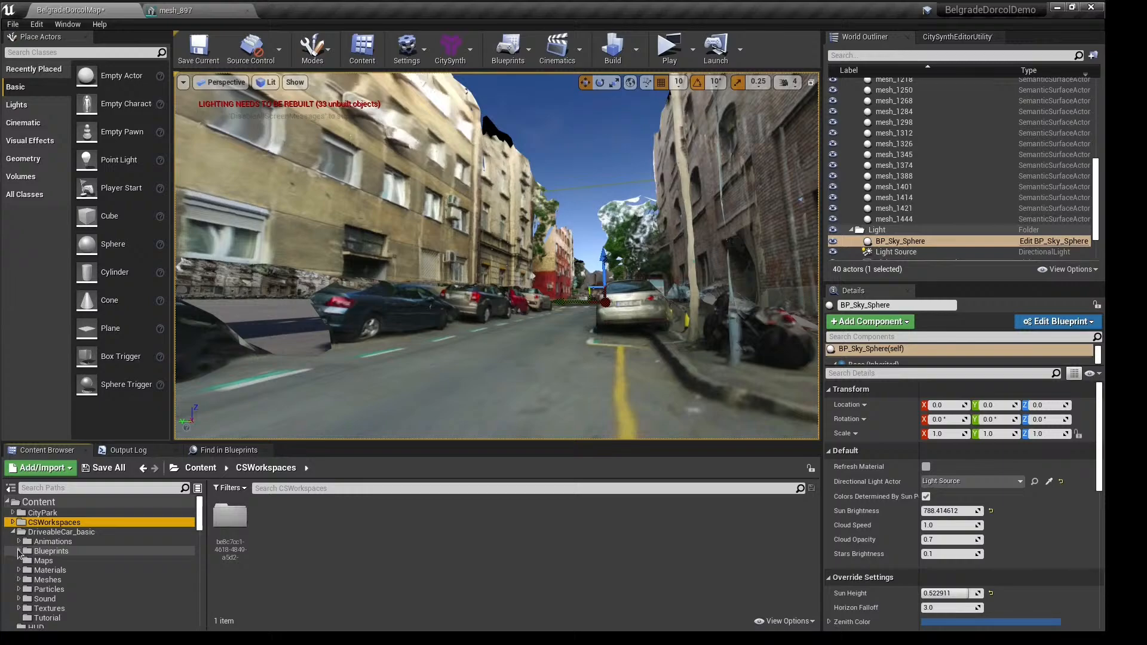
pyautogui.click(19, 552)
pyautogui.click(54, 560)
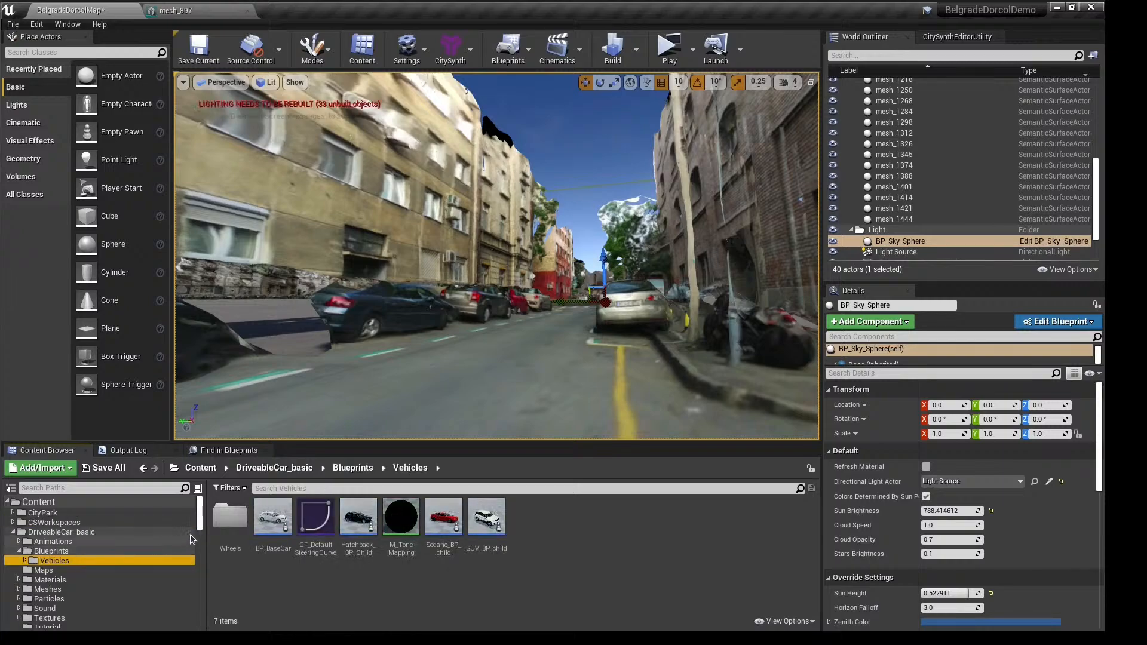
pyautogui.click(358, 518)
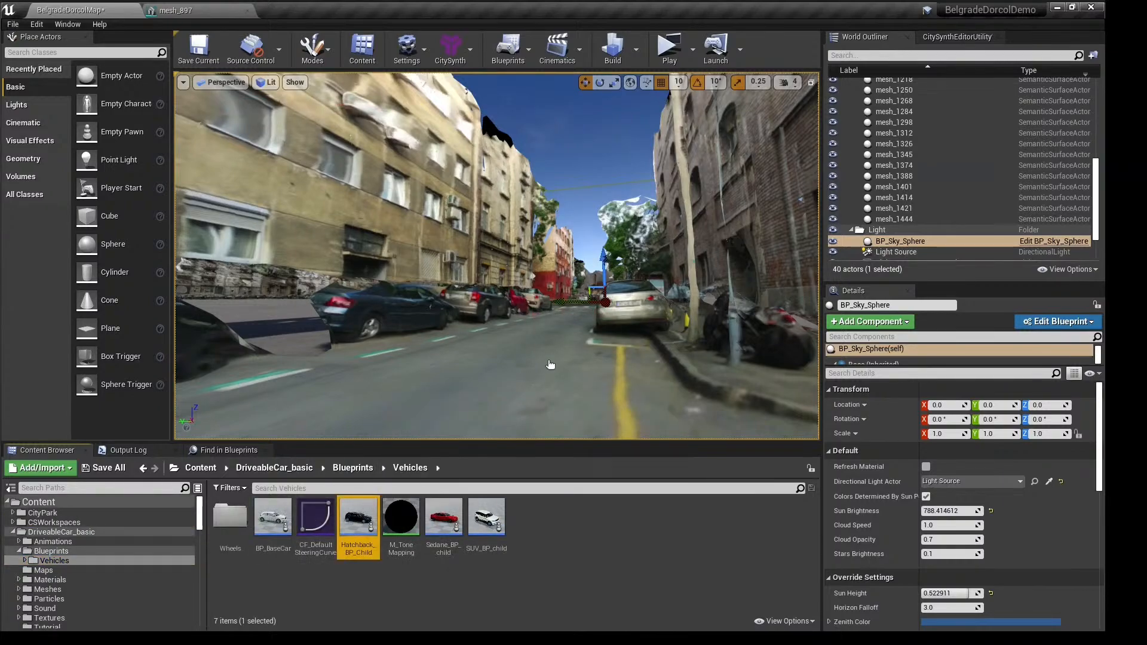
pyautogui.moveTo(551, 364)
pyautogui.mouseDown()
pyautogui.moveTo(547, 342)
pyautogui.moveTo(556, 349)
pyautogui.moveTo(484, 353)
pyautogui.moveTo(574, 349)
pyautogui.mouseUp()
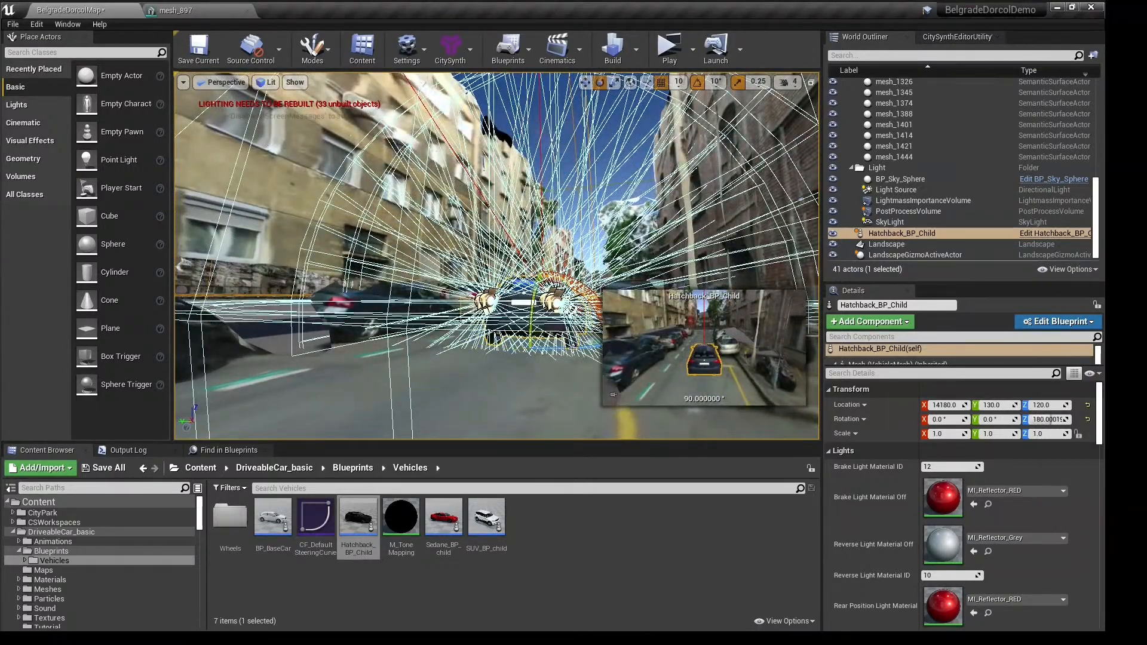
pyautogui.click(593, 224)
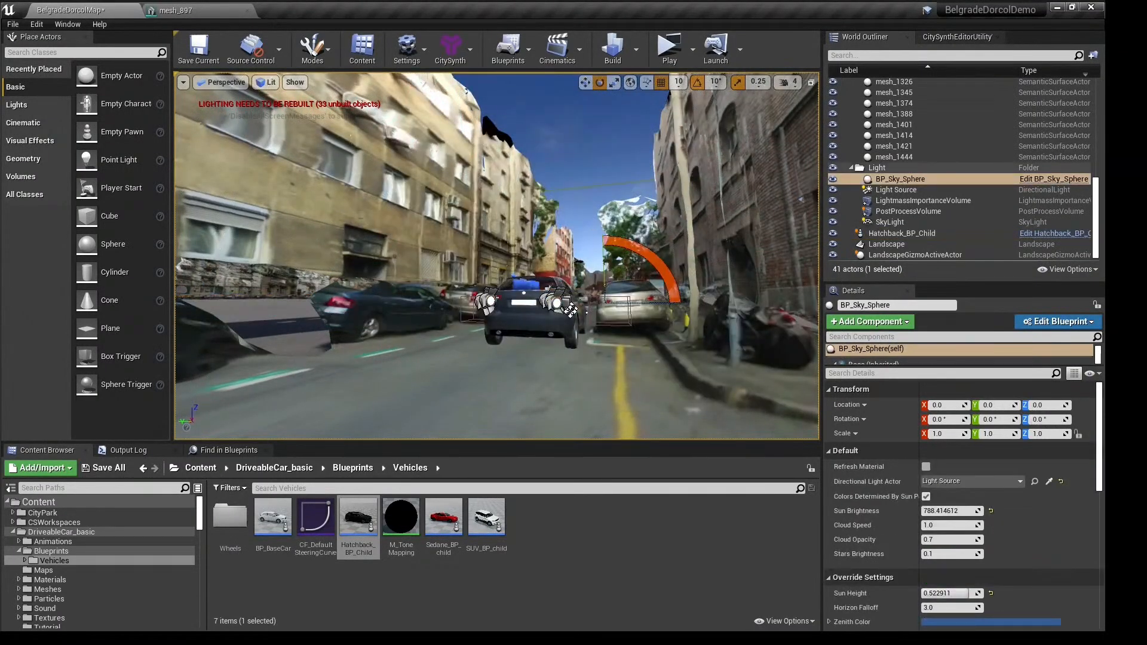
# Place a Player Start on the street beside the parked dark car and rotate it to -160° about Z
pyautogui.click(96, 52)
pyautogui.write('player')
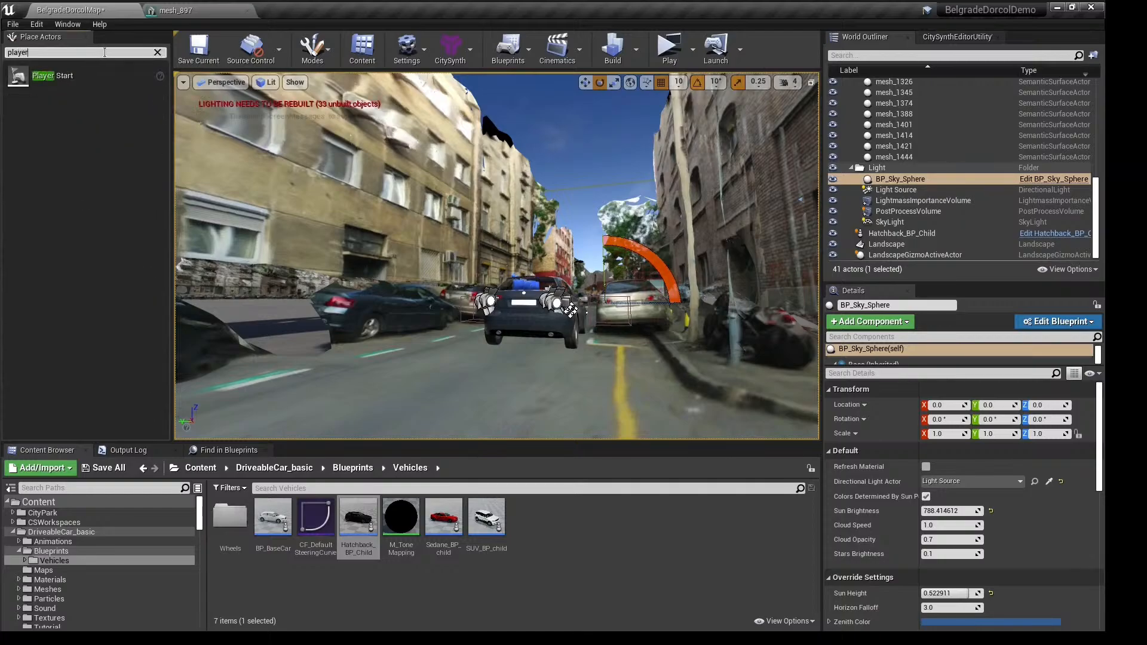
pyautogui.moveTo(53, 75); pyautogui.dragTo(317, 383)
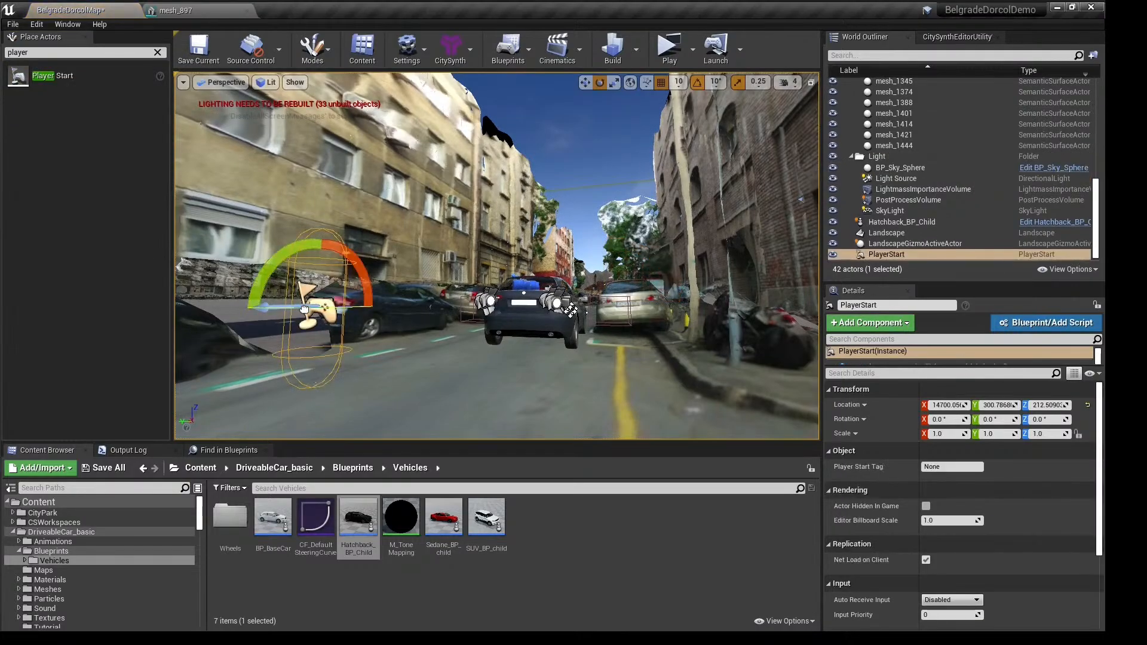
pyautogui.moveTo(304, 309); pyautogui.dragTo(242, 310)
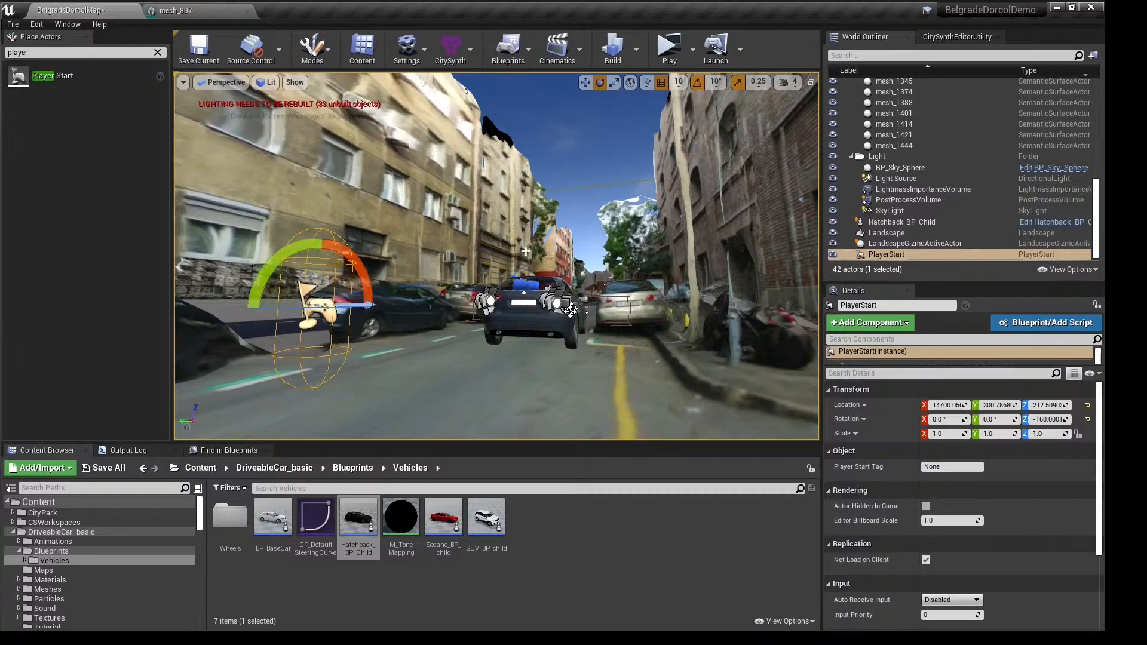
pyautogui.click(900, 168)
# Reduce the CitySynth utility's original texture blending to about half
pyautogui.click(957, 37)
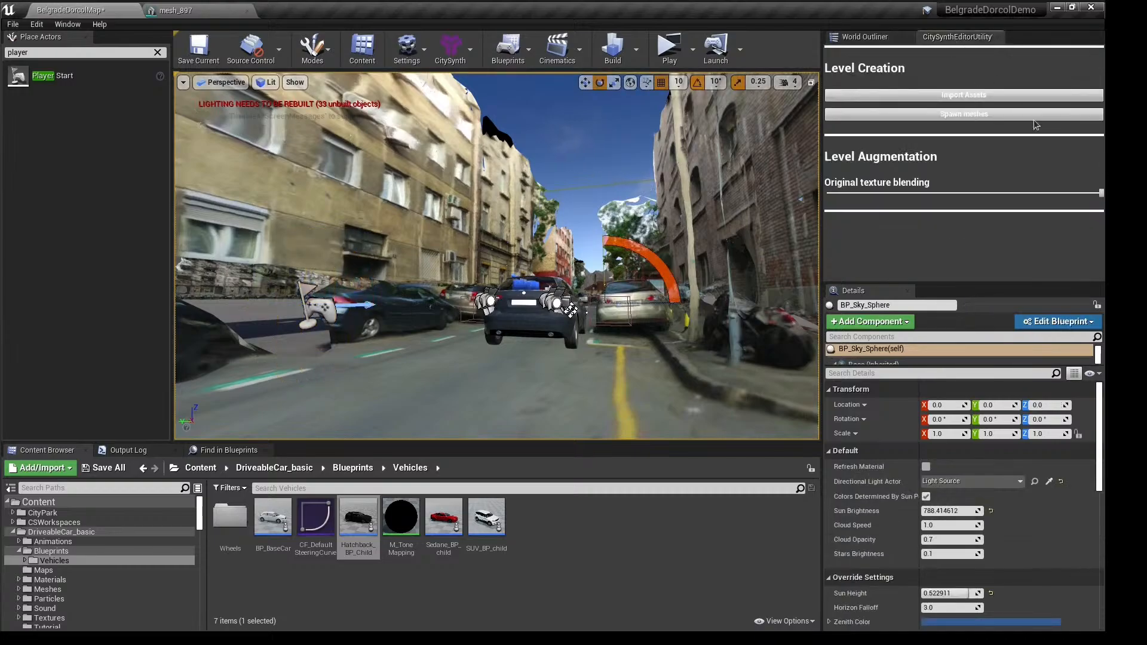
pyautogui.click(1050, 193)
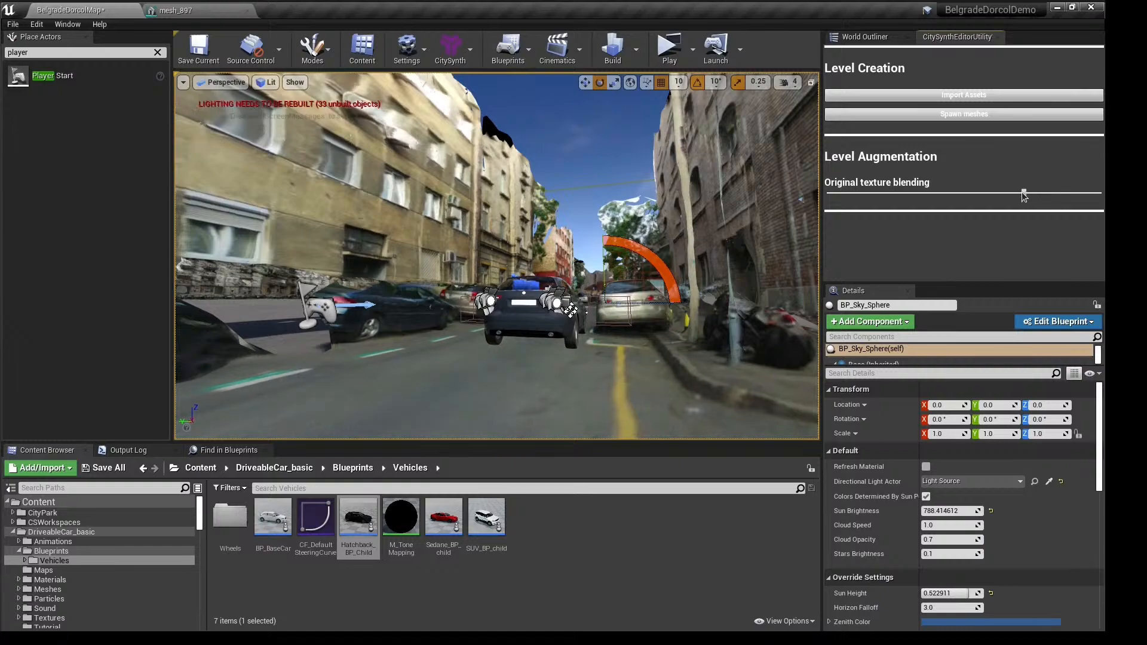
pyautogui.moveTo(1023, 193); pyautogui.dragTo(944, 200)
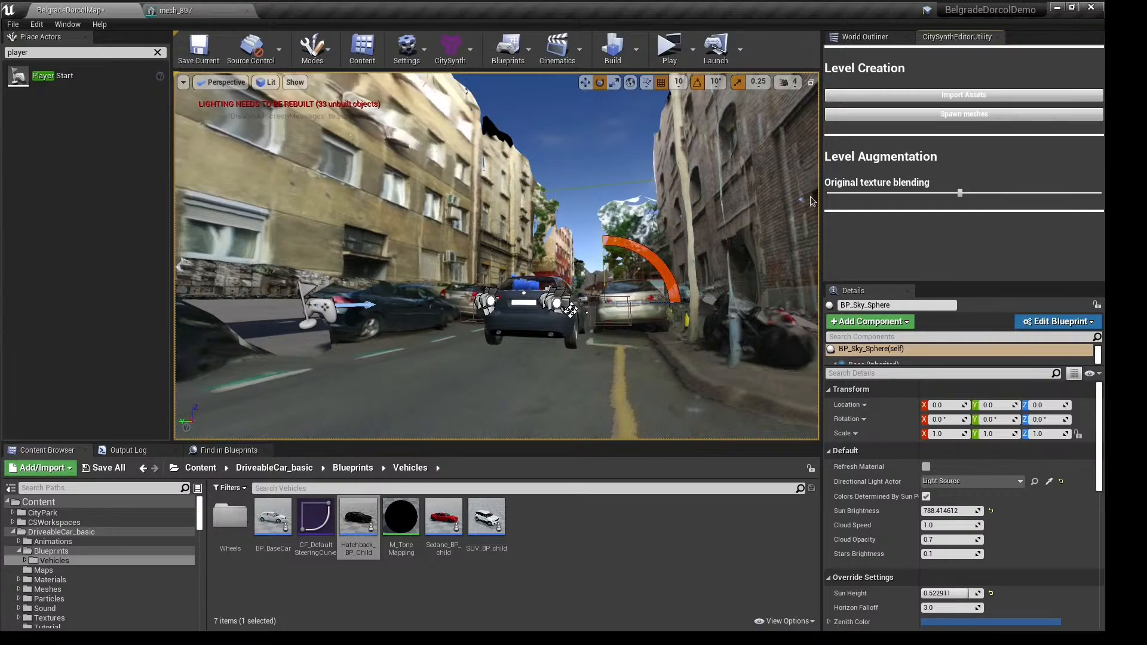
# Add an Exponential Height Fog actor near the street's curb at about X 14560, Y -170, Z 130
pyautogui.click(158, 52)
pyautogui.write('fog')
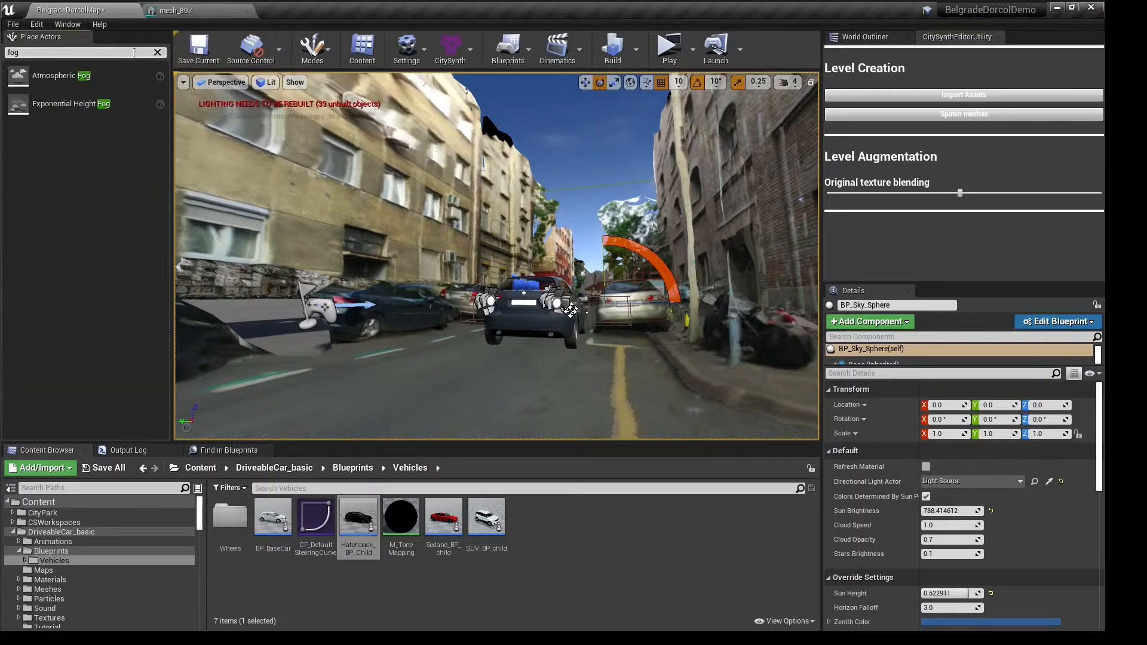
pyautogui.moveTo(70, 104); pyautogui.dragTo(764, 390)
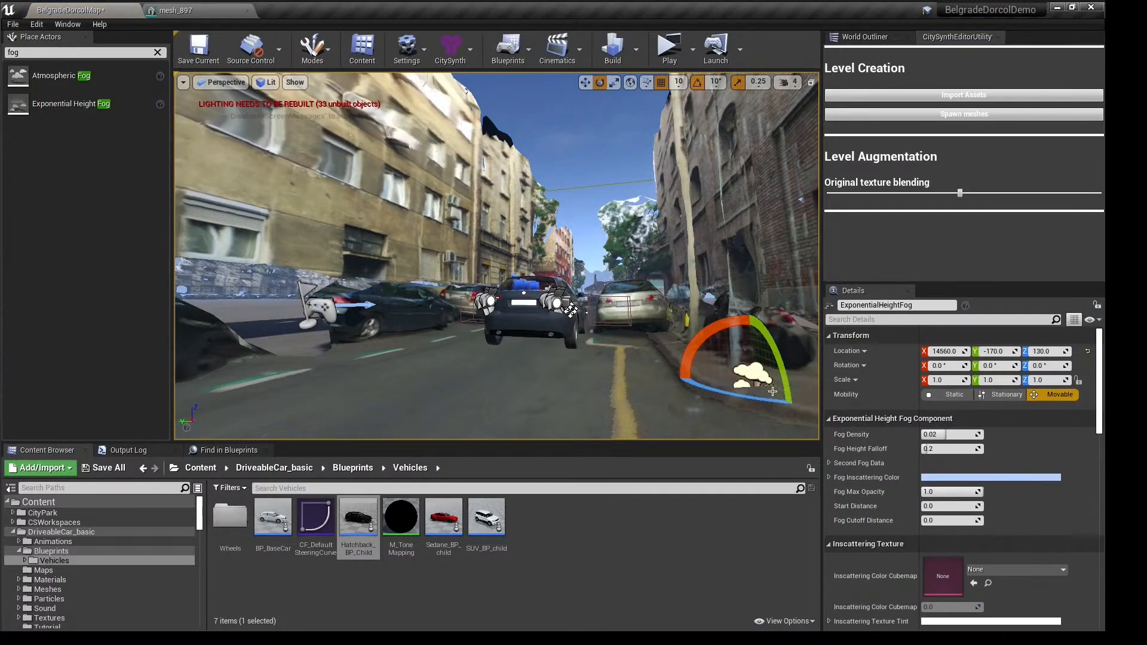
# Configure the Exponential Height Fog with a density of about 0.042, a near-white inscattering color and a start distance of about 2048
pyautogui.moveTo(978, 435); pyautogui.dragTo(992, 435)
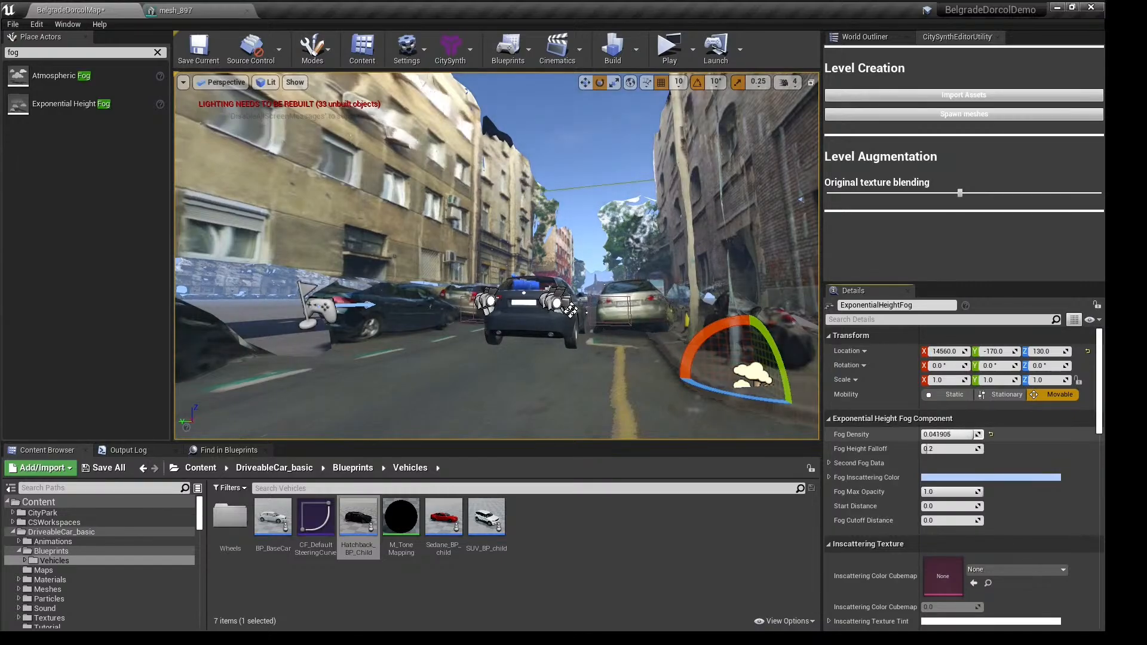
pyautogui.click(990, 477)
pyautogui.moveTo(761, 400); pyautogui.dragTo(769, 416)
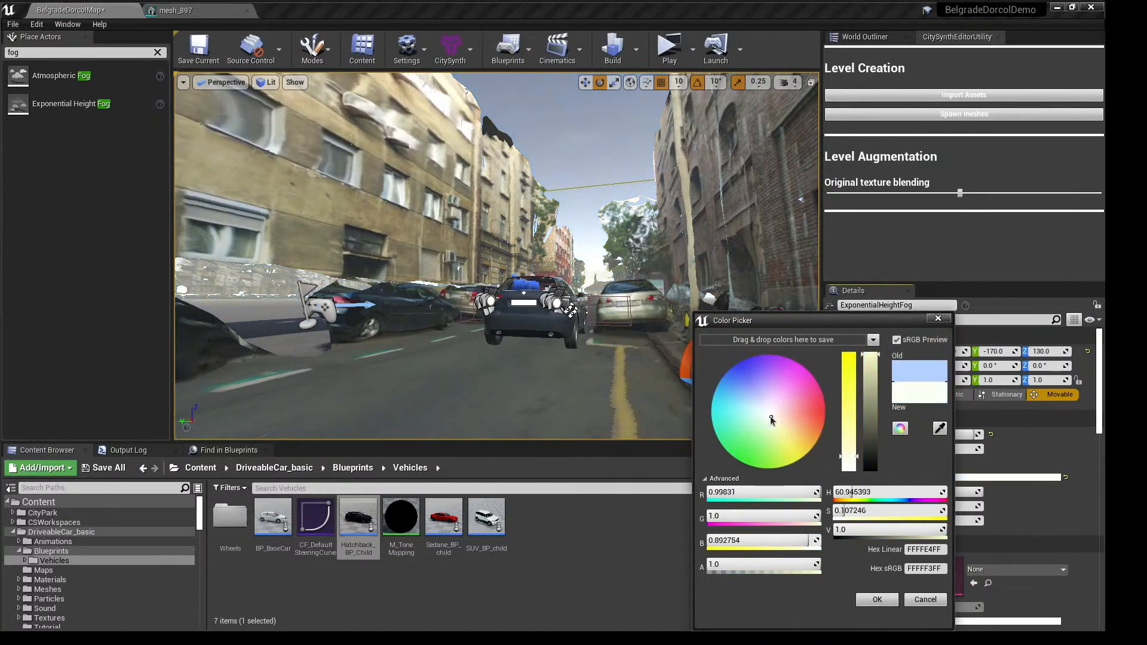
pyautogui.click(875, 600)
pyautogui.moveTo(947, 506); pyautogui.dragTo(1010, 506)
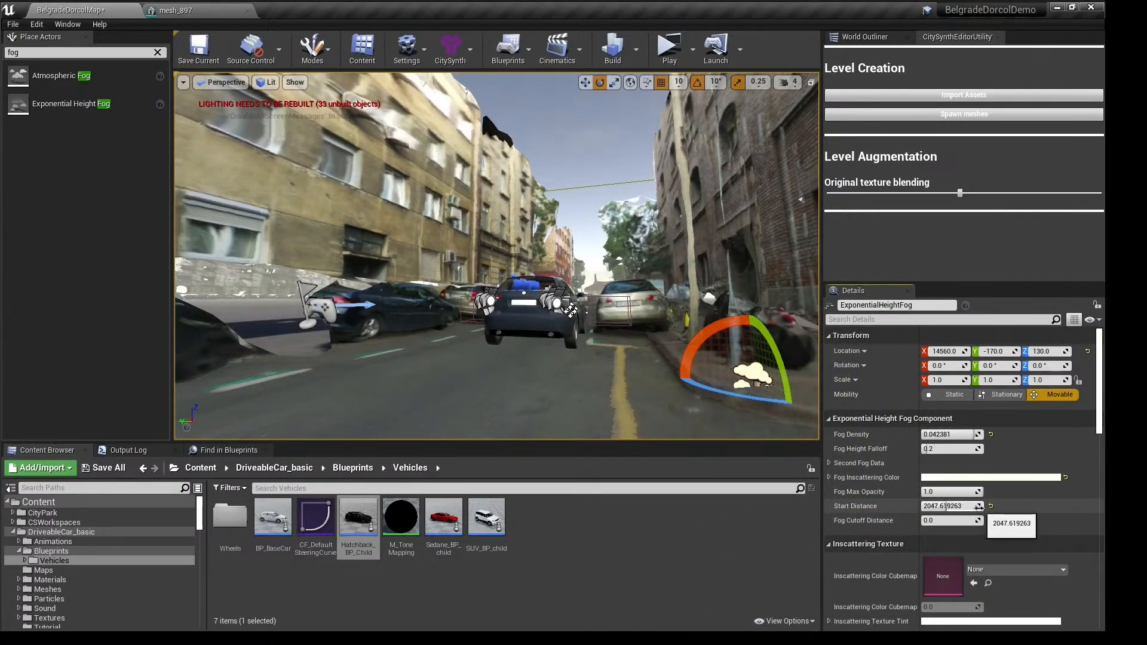
pyautogui.click(654, 221)
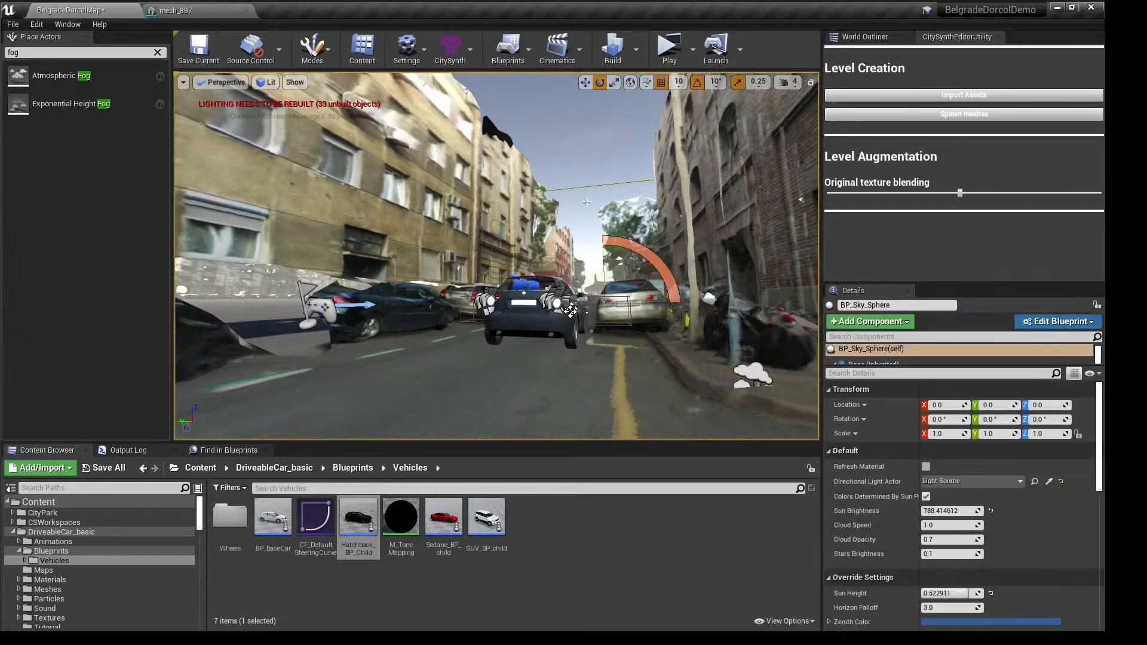
# Play-test the level by walking the character to the dark hatchback, getting inside and switching to the interior driver view
pyautogui.click(670, 49)
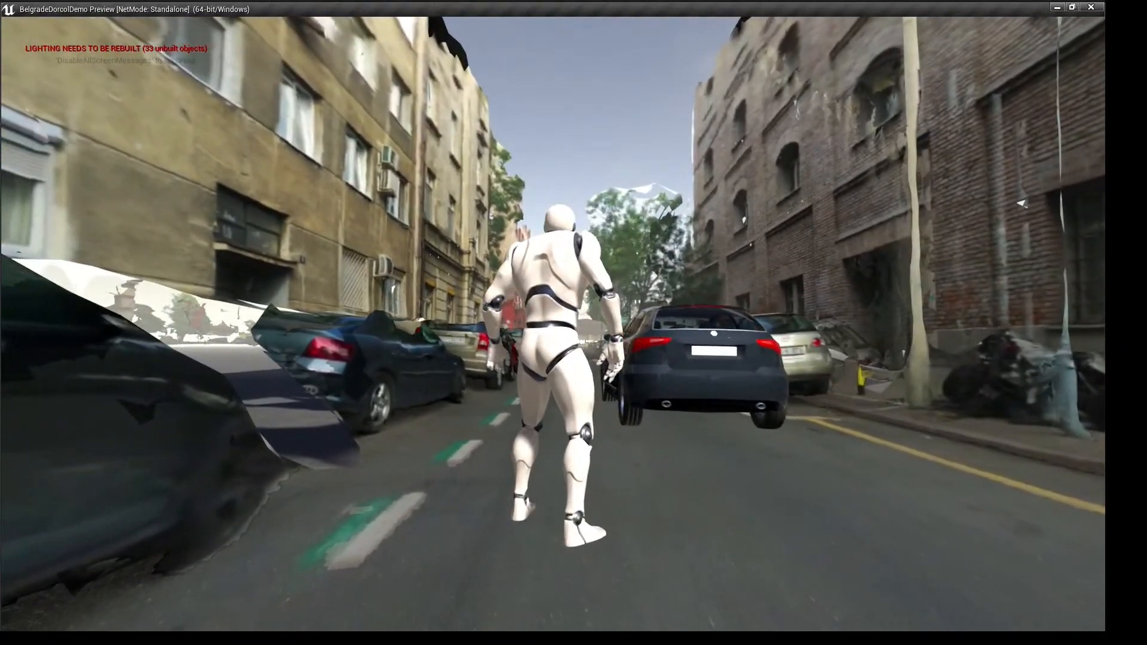
pyautogui.press('w')
pyautogui.press('w')
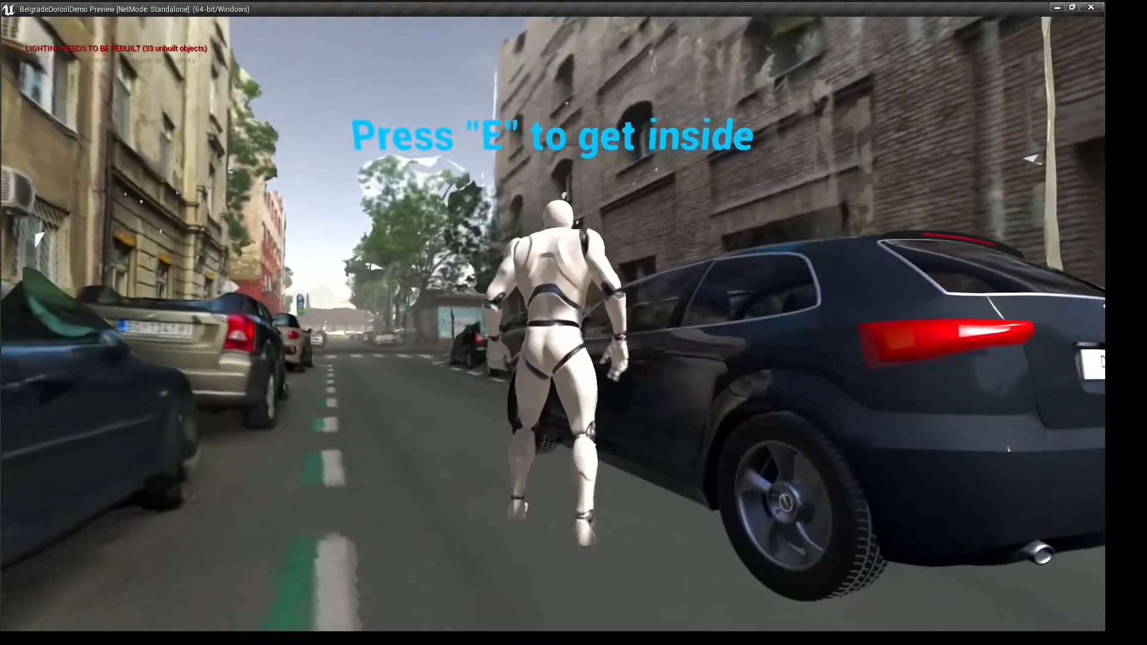
pyautogui.press('e')
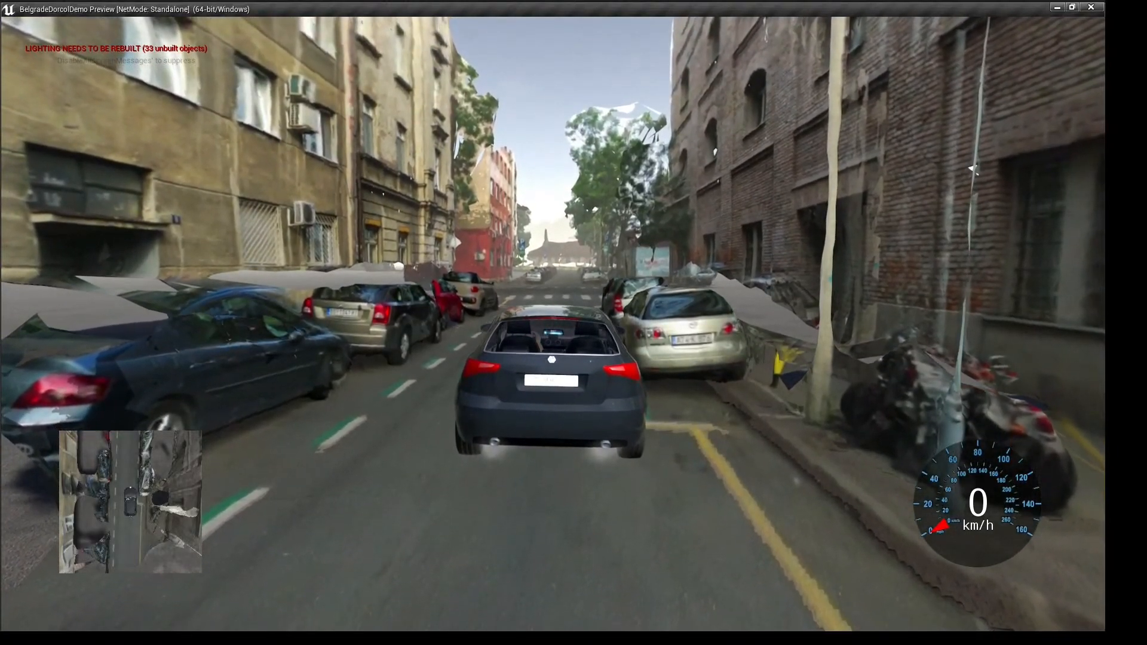
pyautogui.press('Tab')
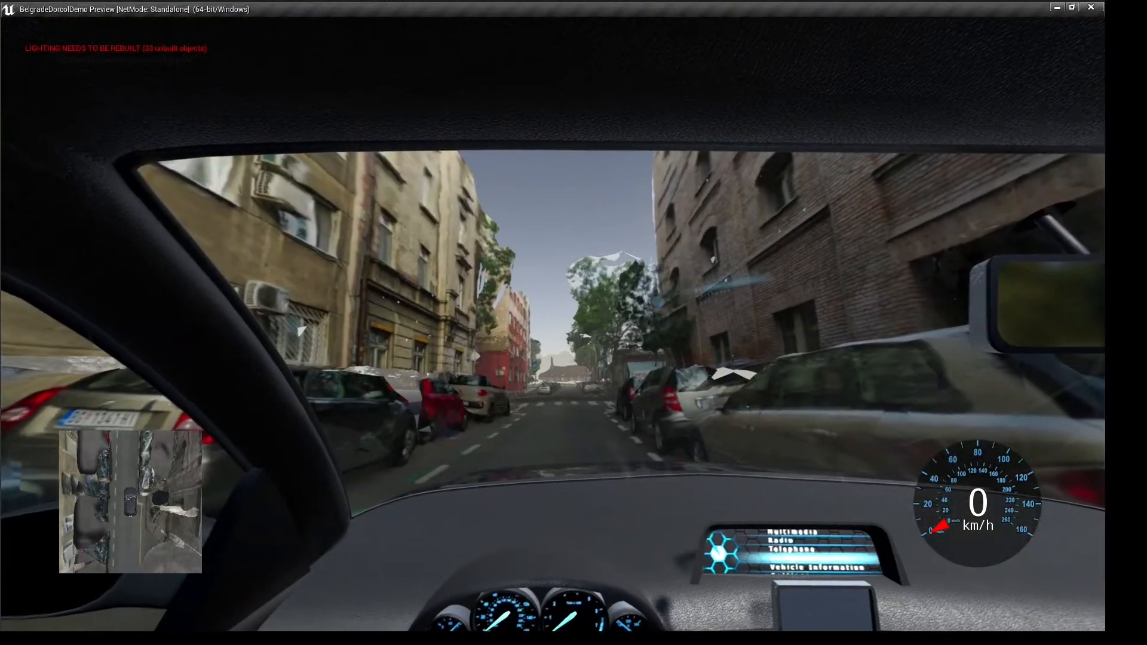